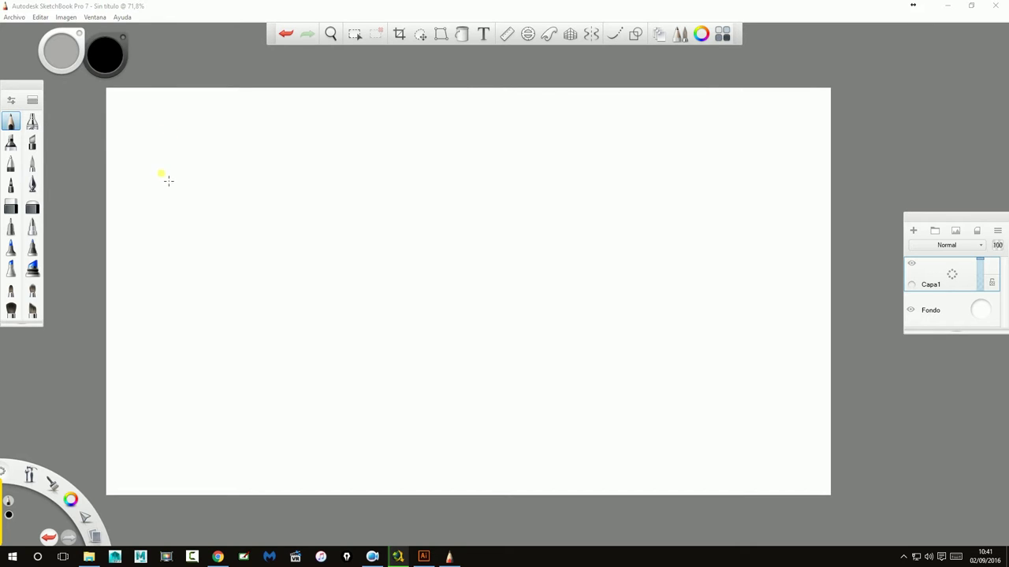
- Sketch a loose grey pencil rectangle at the canvas's top-left, retracing its edges
mouse_move(162, 147)
mouse_down()
mouse_move(163, 209)
mouse_move(265, 215)
mouse_up()
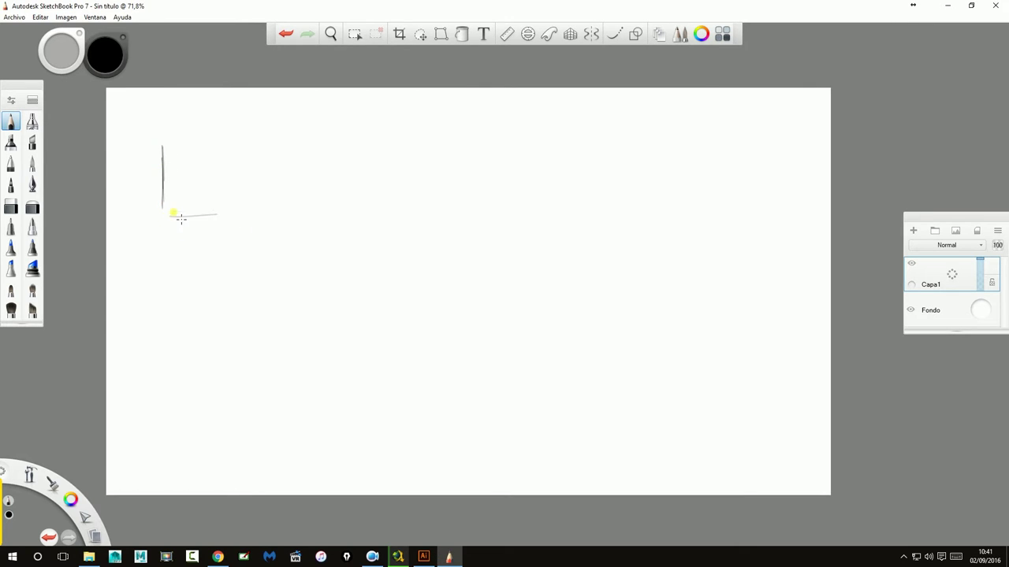
drag(176, 214, 274, 216)
mouse_move(284, 153)
mouse_down()
mouse_move(287, 219)
mouse_move(276, 206)
mouse_up()
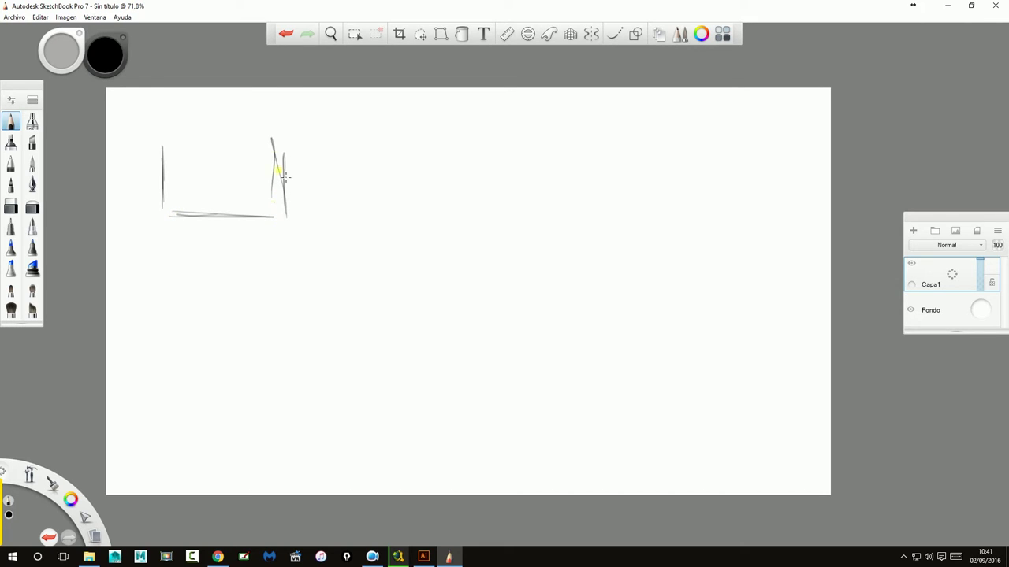
mouse_move(162, 131)
mouse_down()
mouse_move(266, 132)
mouse_move(155, 139)
mouse_move(157, 189)
mouse_up()
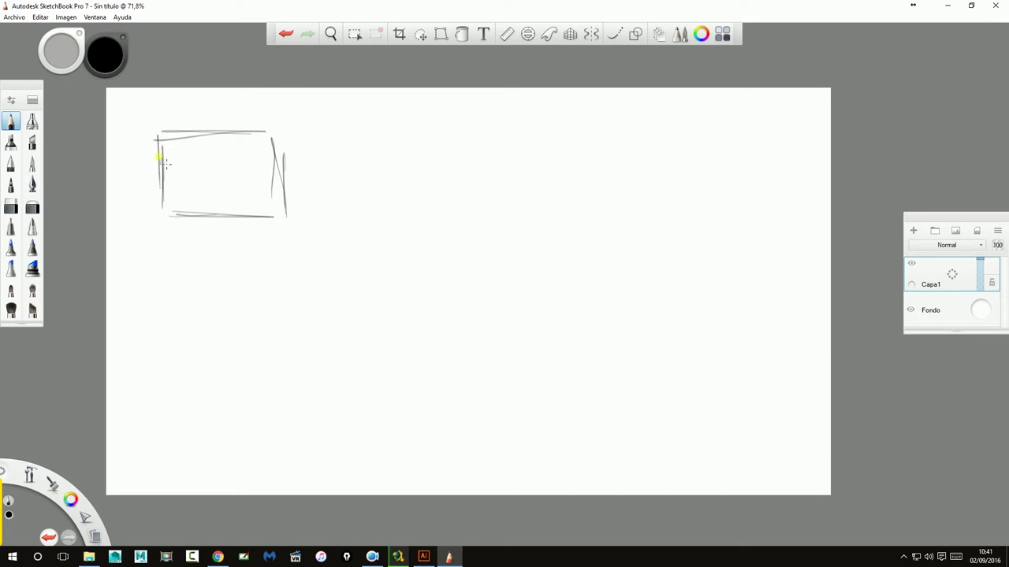
mouse_move(160, 153)
mouse_down()
mouse_move(159, 214)
mouse_move(287, 212)
mouse_up()
drag(281, 134, 285, 208)
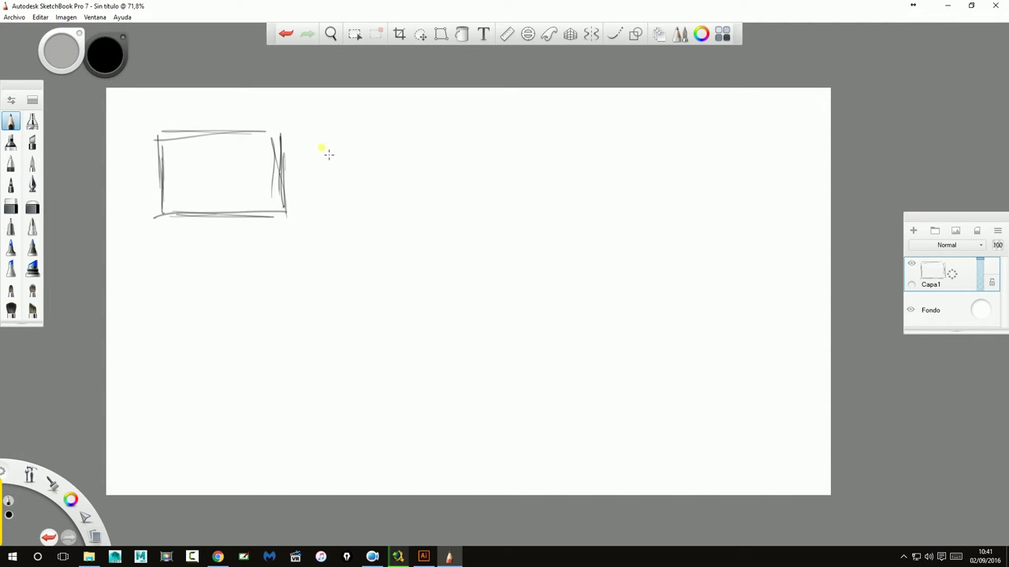
- Draw a second rough pencil rectangle just right of the first panel
drag(321, 135, 323, 210)
mouse_move(322, 142)
mouse_down()
mouse_move(323, 213)
mouse_move(450, 210)
mouse_up()
drag(446, 145, 447, 209)
drag(369, 213, 447, 211)
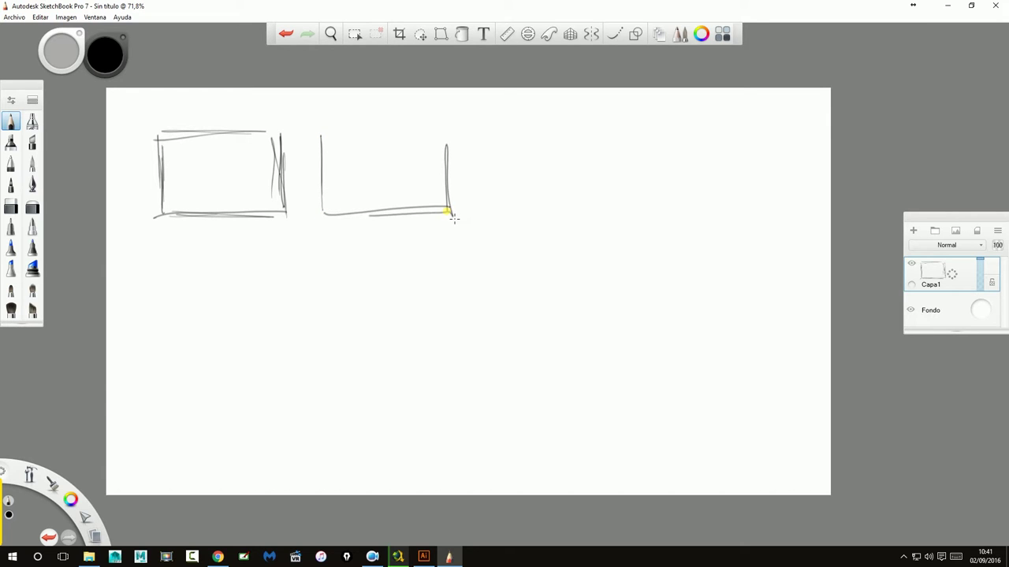
mouse_move(315, 128)
mouse_down()
mouse_move(447, 125)
mouse_move(447, 161)
mouse_up()
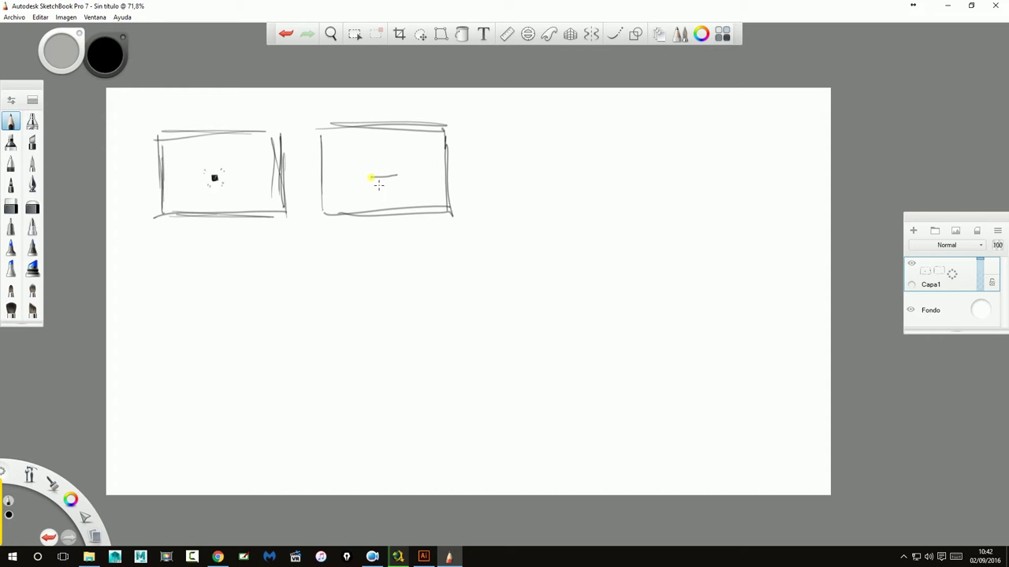
- Draw a thin horizontal bar in panel two, then retrace both panels' outlines more heavily
drag(397, 180, 369, 180)
mouse_move(374, 180)
mouse_down()
mouse_move(392, 180)
mouse_move(381, 169)
mouse_move(395, 179)
mouse_move(368, 175)
mouse_move(396, 182)
mouse_up()
mouse_move(322, 131)
mouse_down()
mouse_move(324, 213)
mouse_move(416, 215)
mouse_up()
mouse_move(328, 213)
mouse_down()
mouse_move(437, 215)
mouse_move(446, 145)
mouse_move(451, 206)
mouse_up()
drag(316, 126, 459, 122)
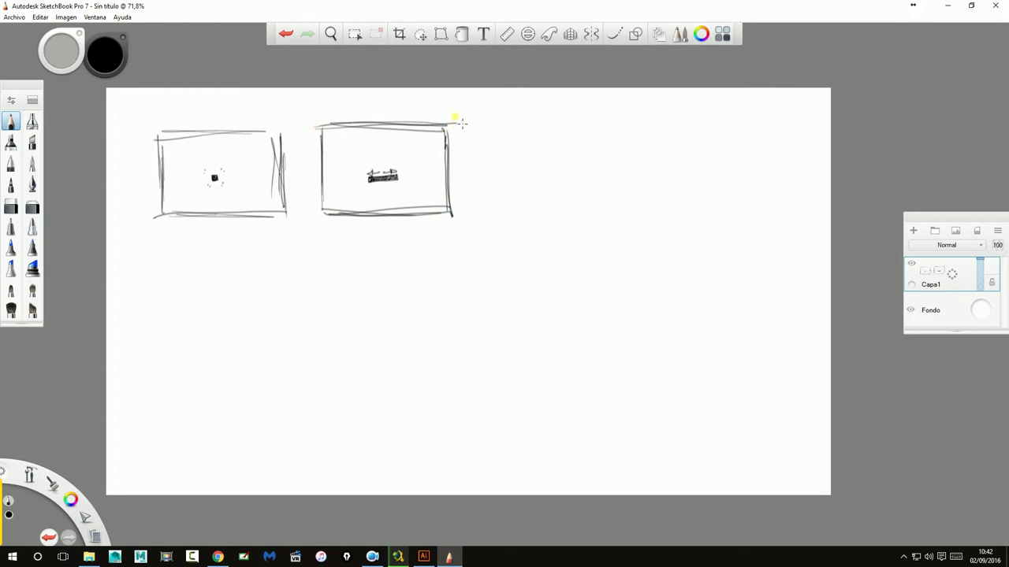
mouse_move(156, 127)
mouse_down()
mouse_move(282, 123)
mouse_move(286, 215)
mouse_move(189, 233)
mouse_move(284, 253)
mouse_up()
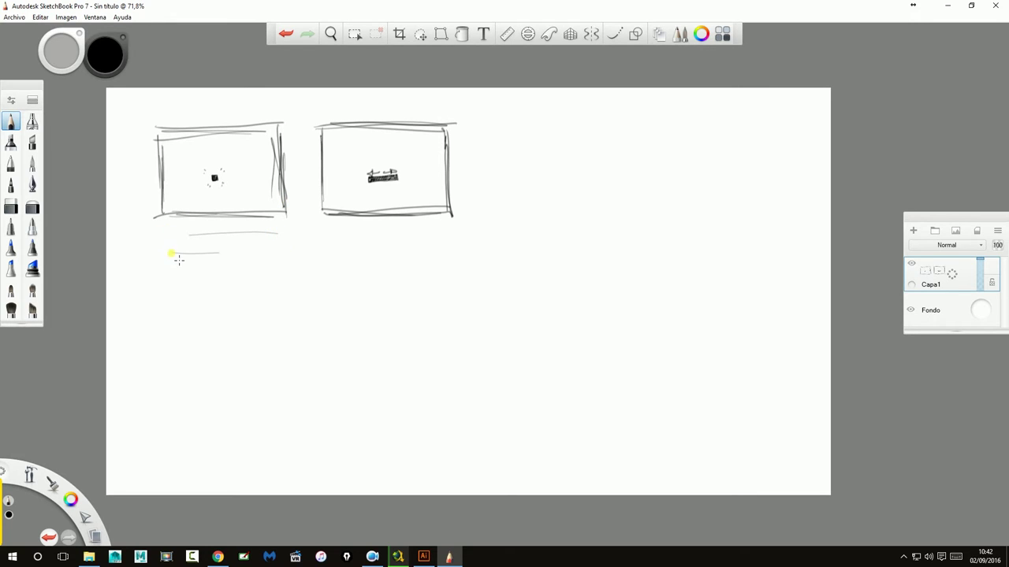
- Draw two horizontal pencil caption lines beneath the second panel
drag(383, 225, 451, 223)
drag(338, 249, 436, 248)
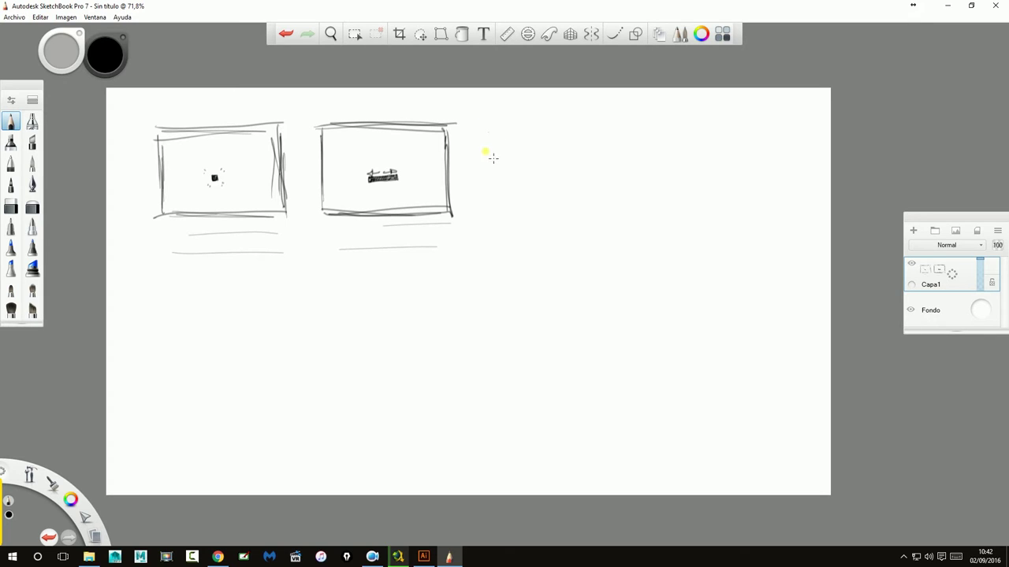
- Draw the third and fourth panel rectangles to the right, with a U shape in the third
drag(484, 123, 486, 221)
drag(489, 216, 631, 220)
mouse_move(631, 139)
mouse_down()
mouse_move(629, 212)
mouse_move(479, 130)
mouse_up()
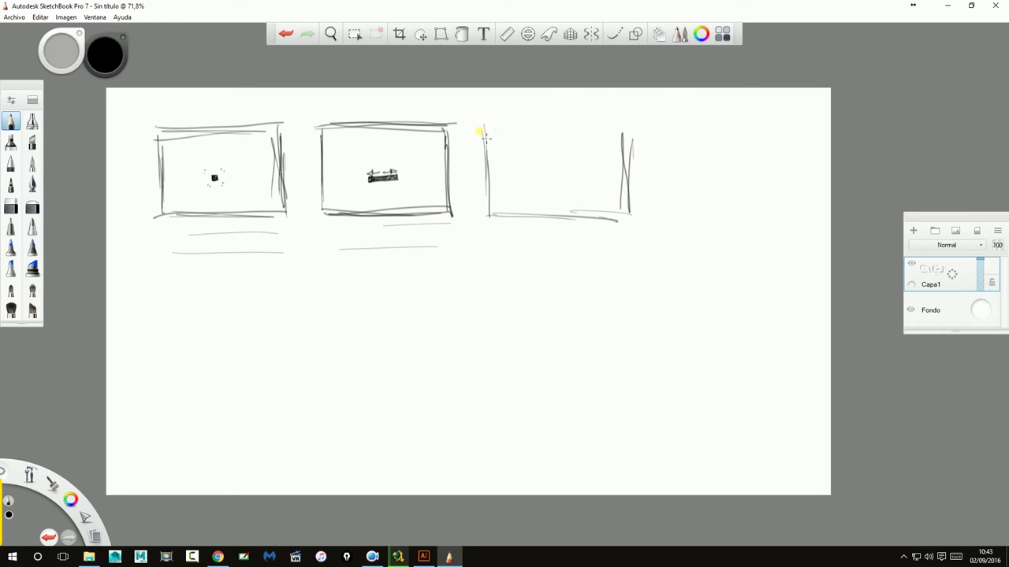
mouse_move(653, 141)
mouse_down()
mouse_move(645, 224)
mouse_move(778, 216)
mouse_up()
mouse_move(684, 219)
mouse_down()
mouse_move(785, 131)
mouse_move(649, 126)
mouse_move(651, 171)
mouse_up()
drag(651, 128, 647, 197)
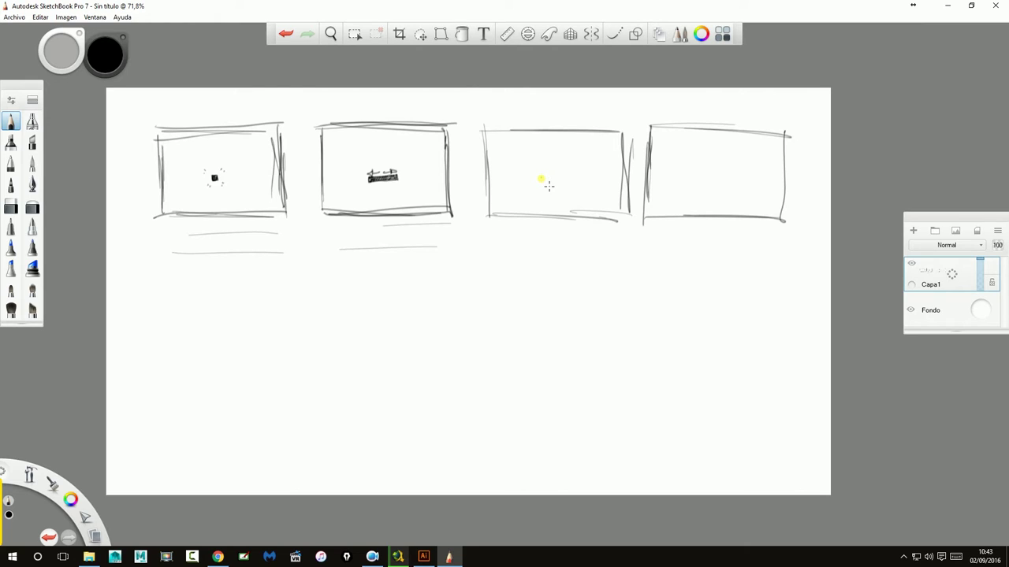
mouse_move(538, 180)
mouse_down()
mouse_move(573, 179)
mouse_move(553, 181)
mouse_move(534, 157)
mouse_move(534, 183)
mouse_move(534, 165)
mouse_move(543, 188)
mouse_move(574, 180)
mouse_up()
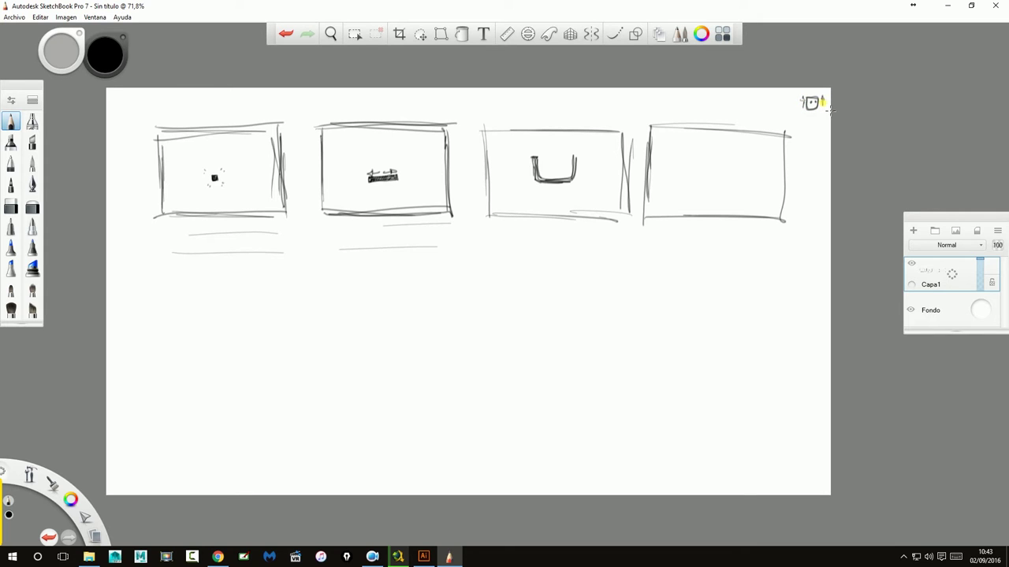
- Retrace the third panel's U shape darker and add arrowheads on its sides
click(11, 207)
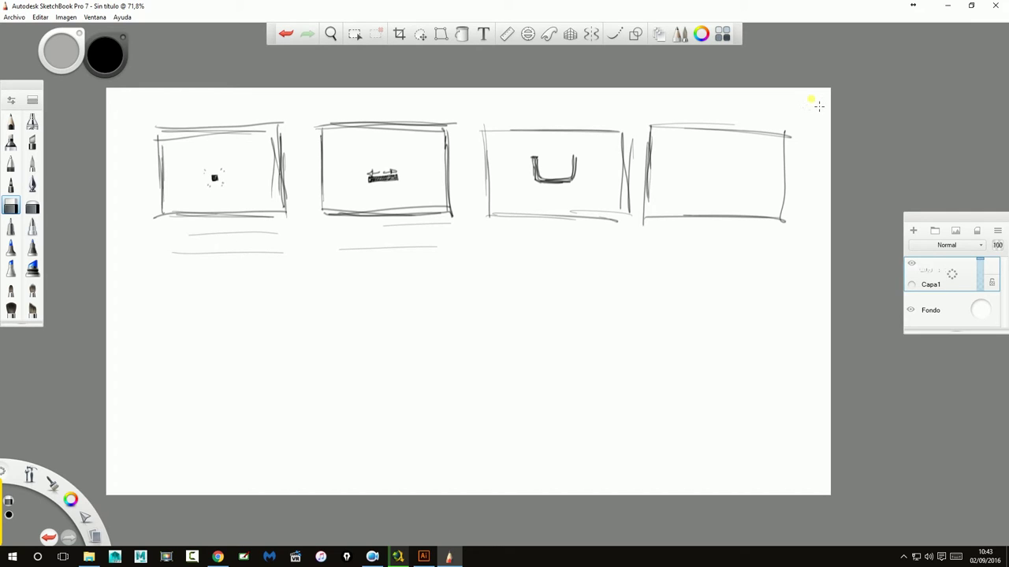
click(11, 120)
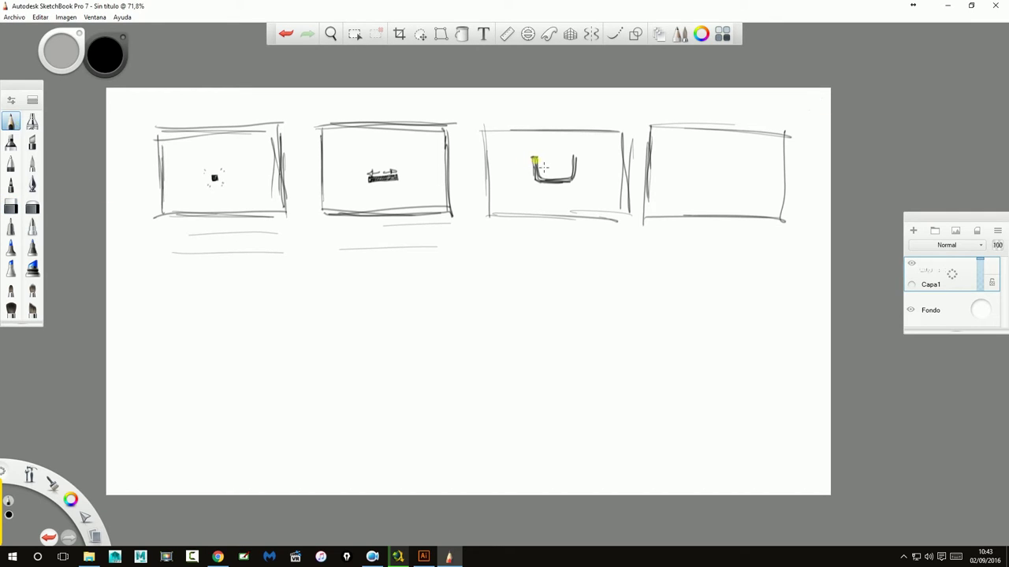
mouse_move(534, 159)
mouse_down()
mouse_move(561, 180)
mouse_move(574, 156)
mouse_move(535, 182)
mouse_up()
drag(560, 186, 582, 161)
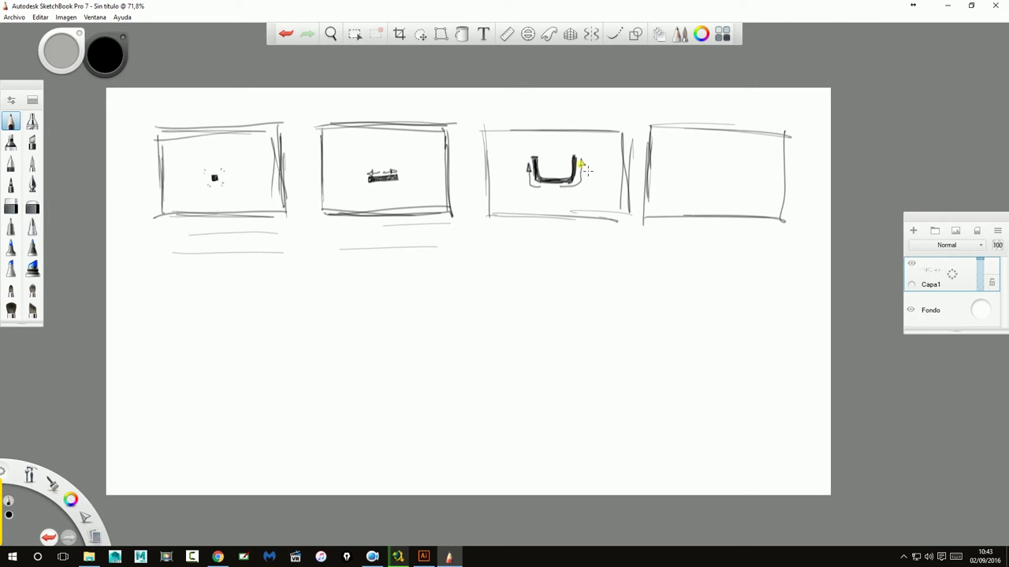
mouse_move(587, 171)
mouse_down()
mouse_move(580, 162)
mouse_move(536, 180)
mouse_up()
drag(545, 162, 566, 162)
- Draw a rounded box in panel four, then add upward arrows inside it and the U shape
drag(698, 152, 735, 149)
mouse_move(699, 178)
mouse_down()
mouse_move(733, 183)
mouse_move(710, 158)
mouse_move(724, 185)
mouse_move(747, 186)
mouse_move(733, 190)
mouse_up()
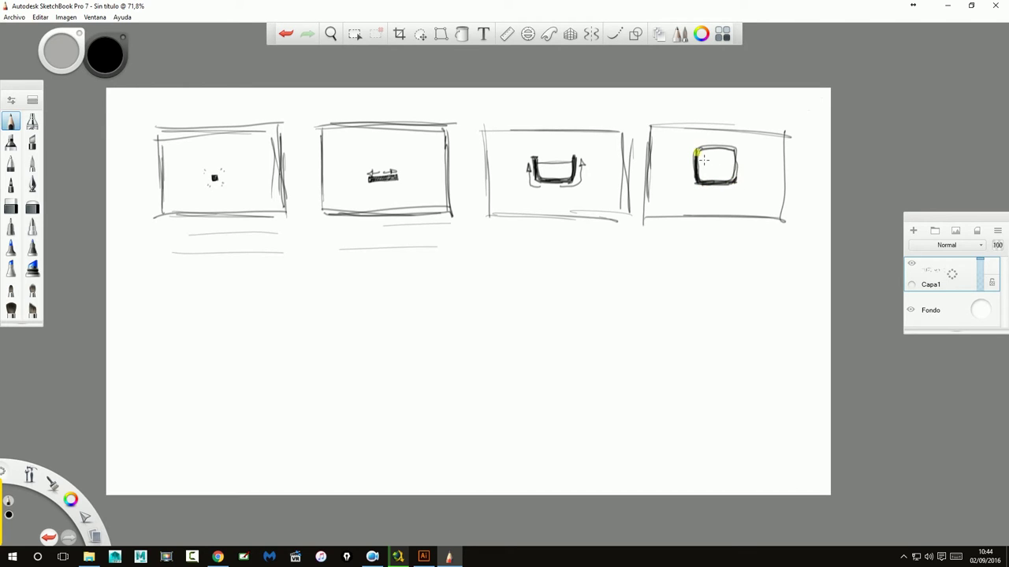
mouse_move(697, 148)
mouse_down()
mouse_move(703, 160)
mouse_move(738, 154)
mouse_move(735, 180)
mouse_up()
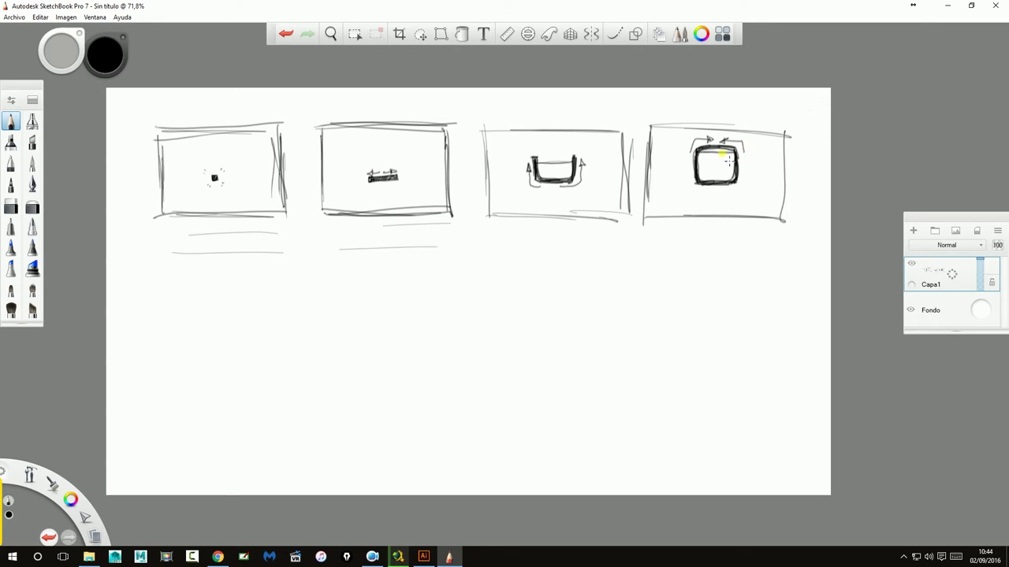
drag(716, 175, 718, 161)
drag(556, 177, 560, 167)
- Draw the fifth panel rectangle below the first panel
drag(164, 282, 285, 275)
mouse_move(161, 280)
mouse_down()
mouse_move(292, 272)
mouse_move(164, 327)
mouse_move(207, 360)
mouse_move(293, 359)
mouse_up()
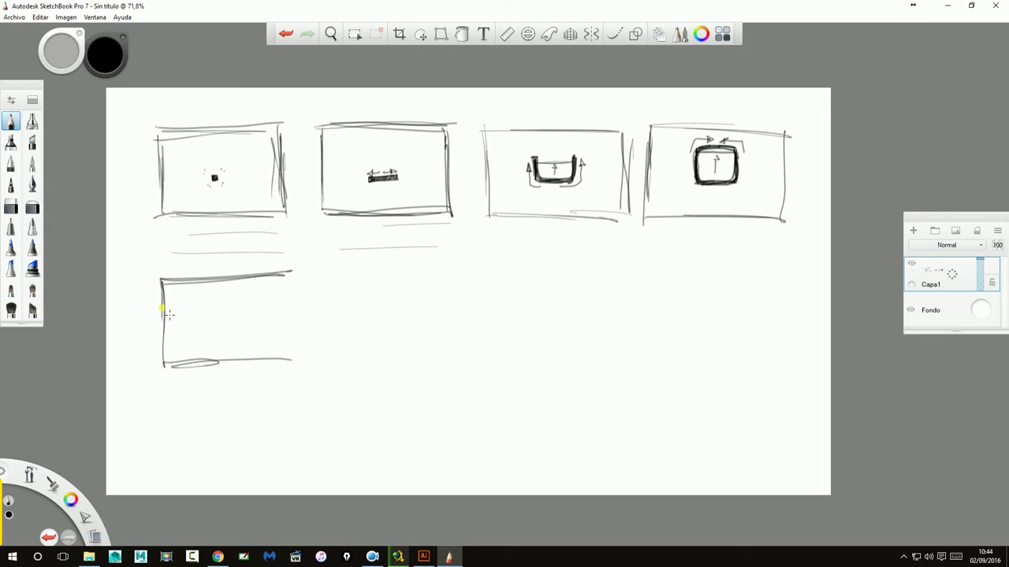
drag(292, 276, 291, 352)
- Sketch the box character with eyes and arm strokes inside the fifth panel
mouse_move(235, 296)
mouse_down()
mouse_move(208, 298)
mouse_move(207, 328)
mouse_move(242, 328)
mouse_move(210, 334)
mouse_move(206, 300)
mouse_move(207, 328)
mouse_move(243, 328)
mouse_move(230, 295)
mouse_move(208, 296)
mouse_up()
mouse_move(206, 306)
mouse_down()
mouse_move(205, 315)
mouse_move(216, 306)
mouse_move(232, 315)
mouse_move(195, 306)
mouse_move(242, 309)
mouse_move(251, 290)
mouse_up()
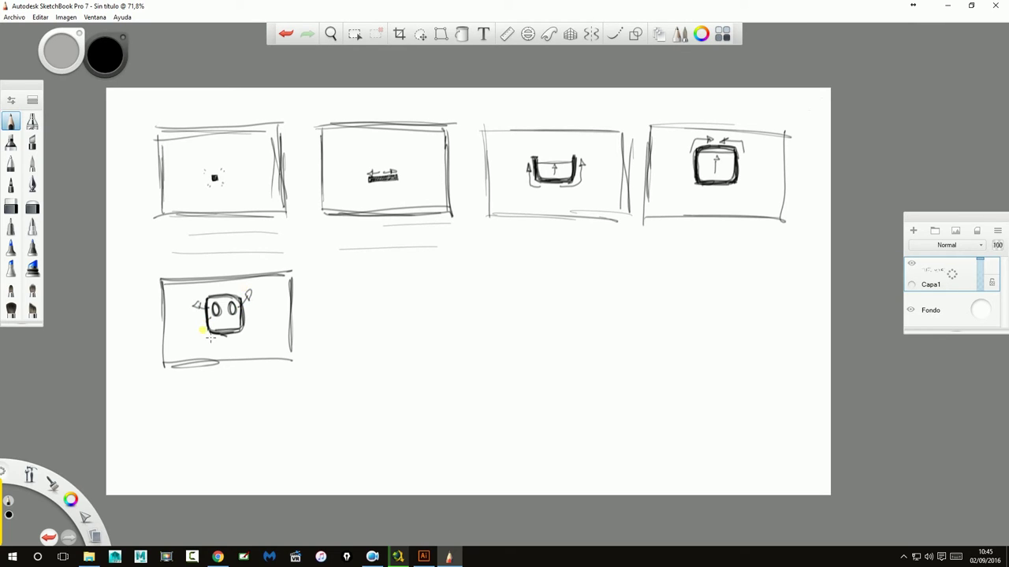
mouse_move(202, 319)
mouse_down()
mouse_move(199, 328)
mouse_move(254, 320)
mouse_up()
- Pencil a row of dots, strokes and ovals below panel five, with arcs above
click(158, 418)
click(172, 418)
mouse_move(199, 407)
mouse_down()
mouse_move(199, 425)
mouse_move(224, 427)
mouse_move(230, 412)
mouse_move(265, 422)
mouse_move(261, 429)
mouse_up()
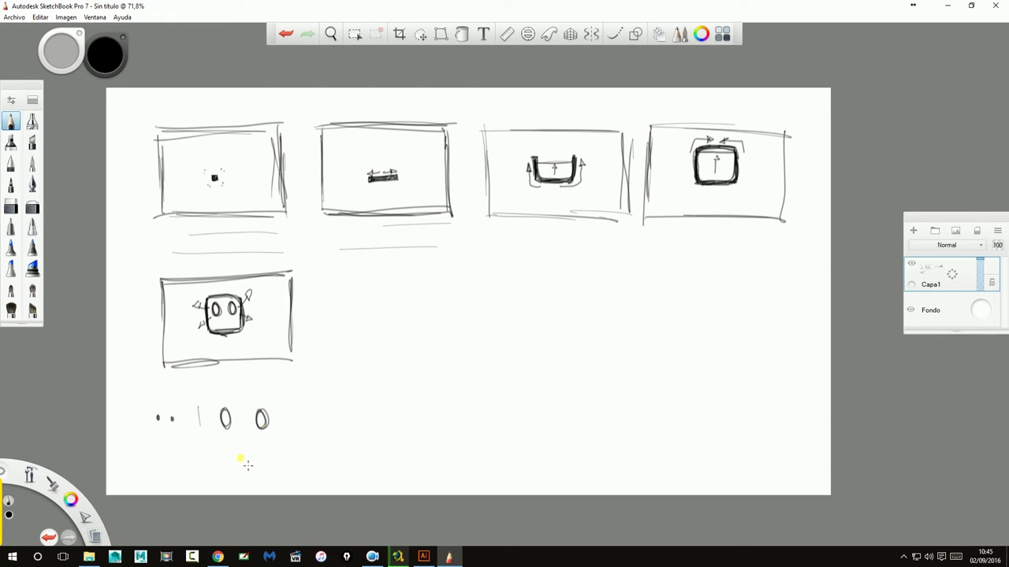
mouse_move(290, 417)
mouse_down()
mouse_move(341, 428)
mouse_move(278, 430)
mouse_move(316, 430)
mouse_up()
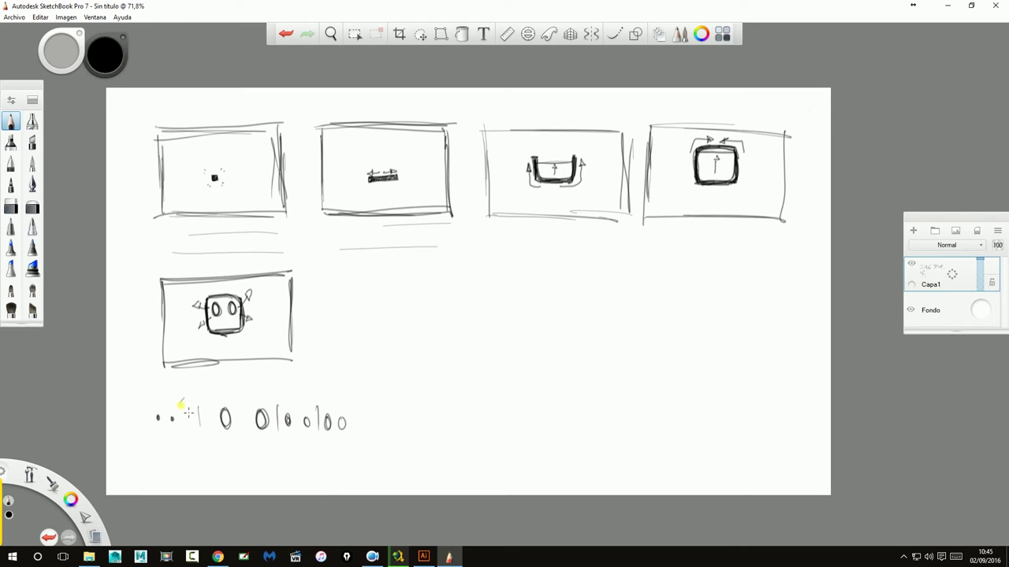
drag(181, 405, 344, 397)
- Erase the leftmost arcs and the first oval from that row
click(11, 207)
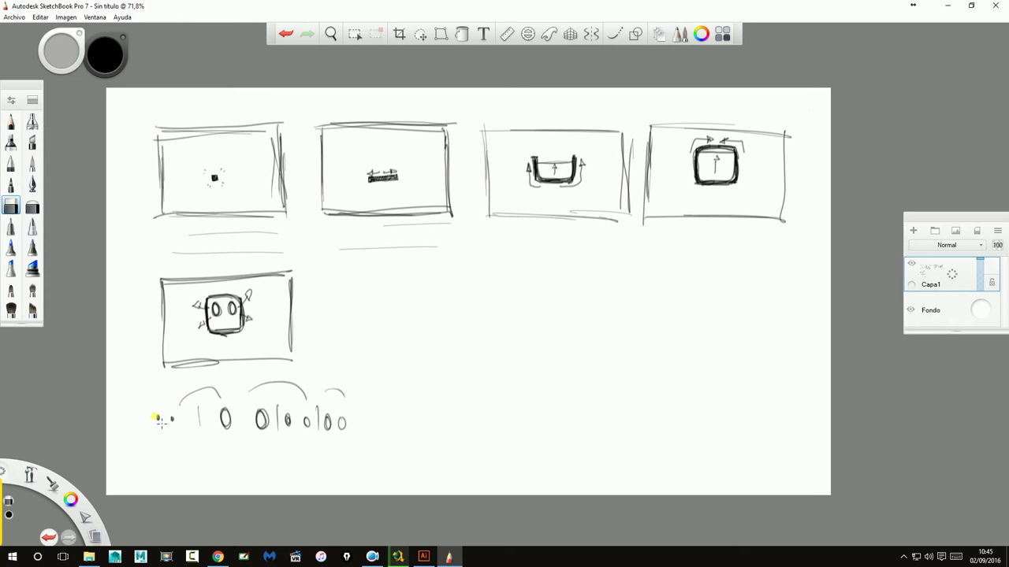
mouse_move(180, 404)
mouse_down()
mouse_move(207, 388)
mouse_move(228, 428)
mouse_up()
drag(253, 388, 272, 383)
click(71, 57)
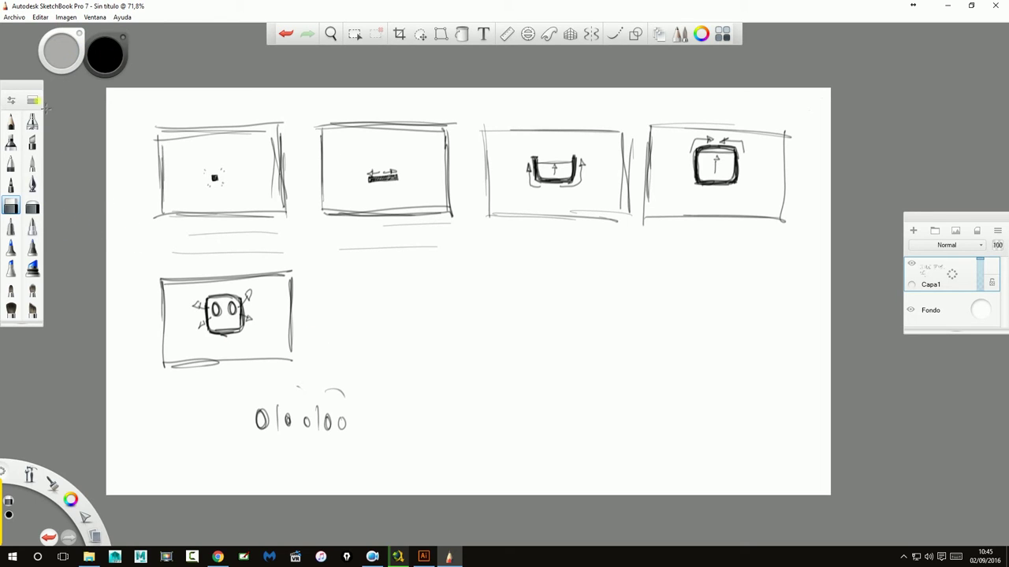
drag(260, 416, 331, 431)
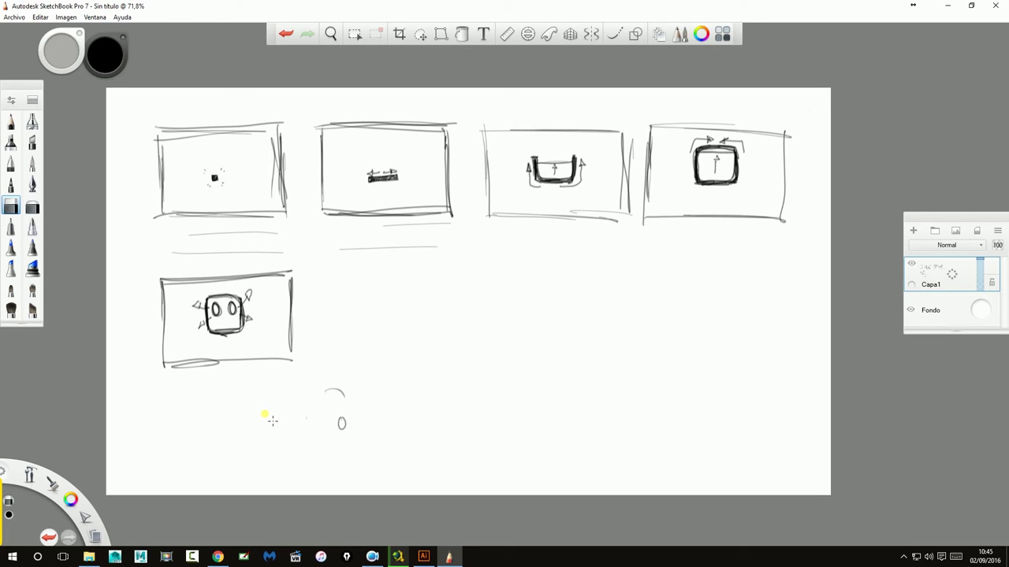
- Erase the remaining stray marks, then add upward arrows in the fourth and fifth panels
mouse_move(330, 394)
mouse_down()
mouse_move(343, 391)
mouse_move(342, 428)
mouse_up()
click(11, 120)
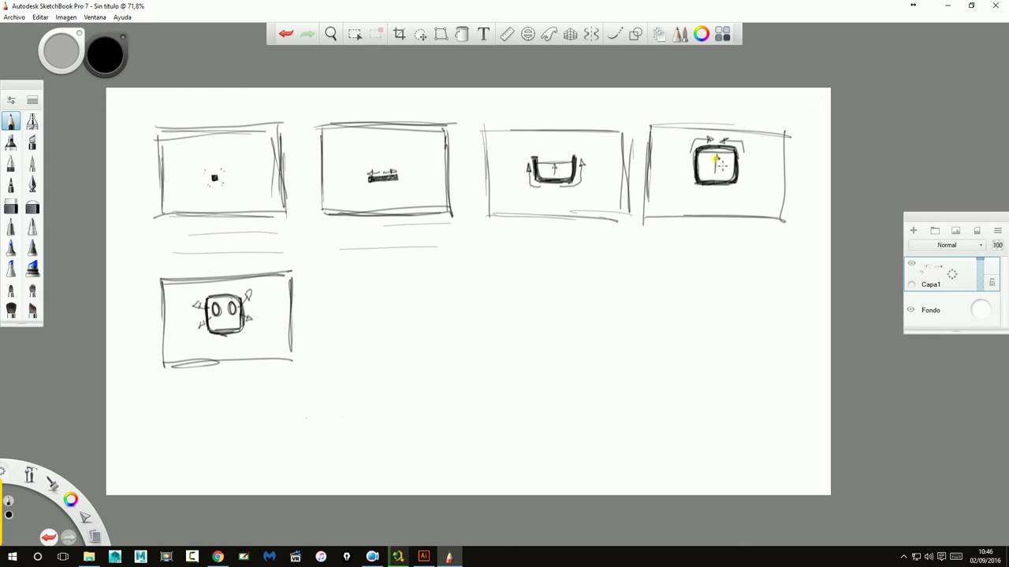
drag(715, 170, 715, 158)
mouse_move(231, 301)
mouse_down()
mouse_move(231, 312)
mouse_move(215, 313)
mouse_up()
mouse_move(222, 290)
mouse_down()
mouse_move(226, 264)
mouse_move(249, 269)
mouse_up()
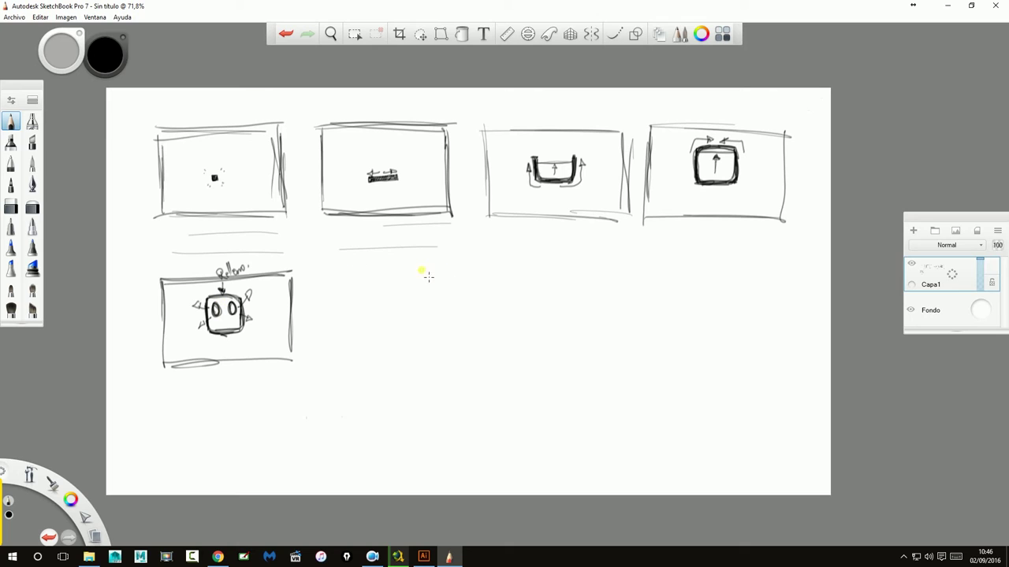
- Sketch the sixth panel with the box face, a caption scribble and left-right arrows
mouse_move(330, 276)
mouse_down()
mouse_move(325, 356)
mouse_move(468, 356)
mouse_up()
mouse_move(467, 357)
mouse_down()
mouse_move(465, 301)
mouse_move(467, 360)
mouse_up()
mouse_move(465, 269)
mouse_down()
mouse_move(331, 270)
mouse_move(453, 267)
mouse_up()
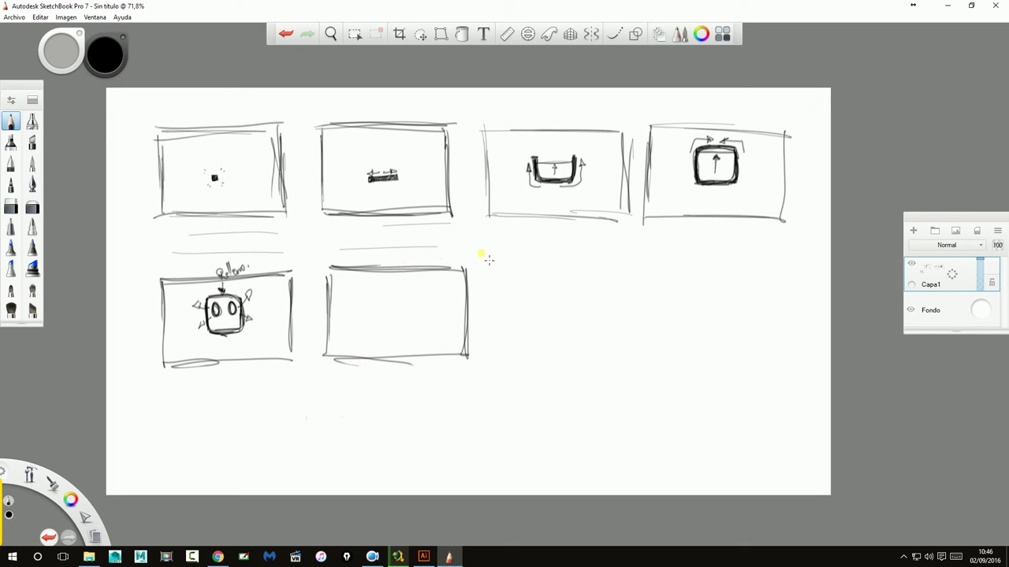
mouse_move(382, 296)
mouse_down()
mouse_move(408, 290)
mouse_move(386, 320)
mouse_move(408, 298)
mouse_move(410, 318)
mouse_move(408, 285)
mouse_move(388, 307)
mouse_move(404, 305)
mouse_up()
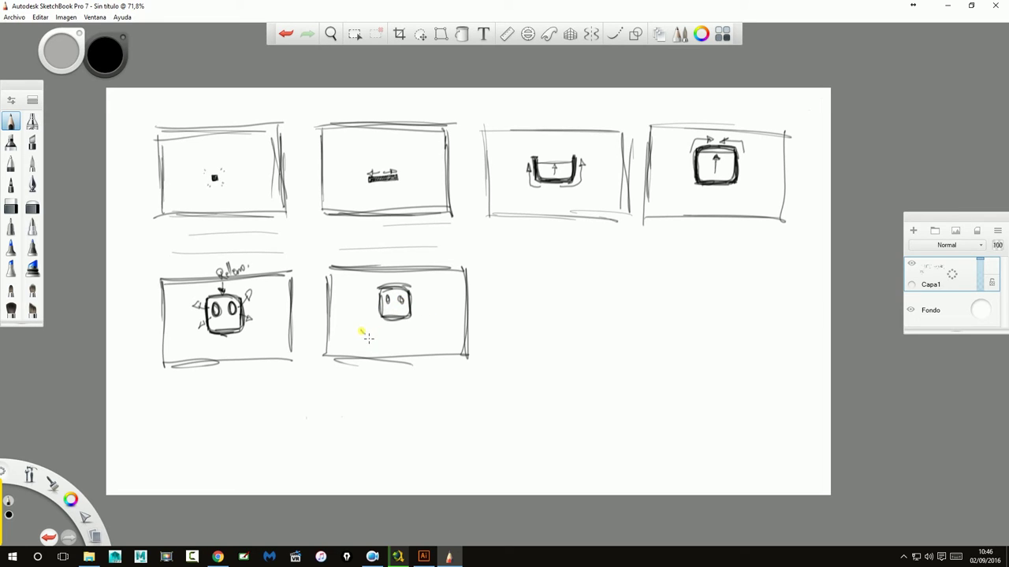
drag(362, 331, 381, 332)
mouse_move(391, 339)
mouse_down()
mouse_move(424, 326)
mouse_move(445, 332)
mouse_up()
mouse_move(394, 341)
mouse_down()
mouse_move(370, 341)
mouse_move(429, 340)
mouse_up()
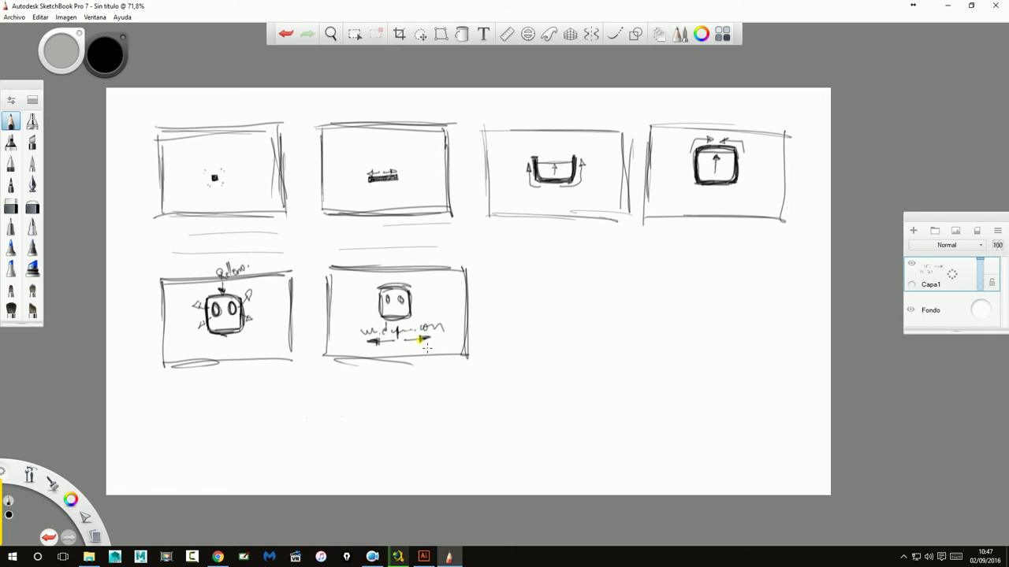
- Outline the seventh panel and begin its box face
drag(495, 277, 500, 354)
mouse_move(493, 268)
mouse_down()
mouse_move(611, 270)
mouse_move(631, 315)
mouse_move(562, 355)
mouse_move(493, 353)
mouse_up()
mouse_move(544, 287)
mouse_down()
mouse_move(571, 287)
mouse_move(542, 317)
mouse_move(553, 320)
mouse_move(578, 289)
mouse_move(544, 285)
mouse_move(566, 296)
mouse_up()
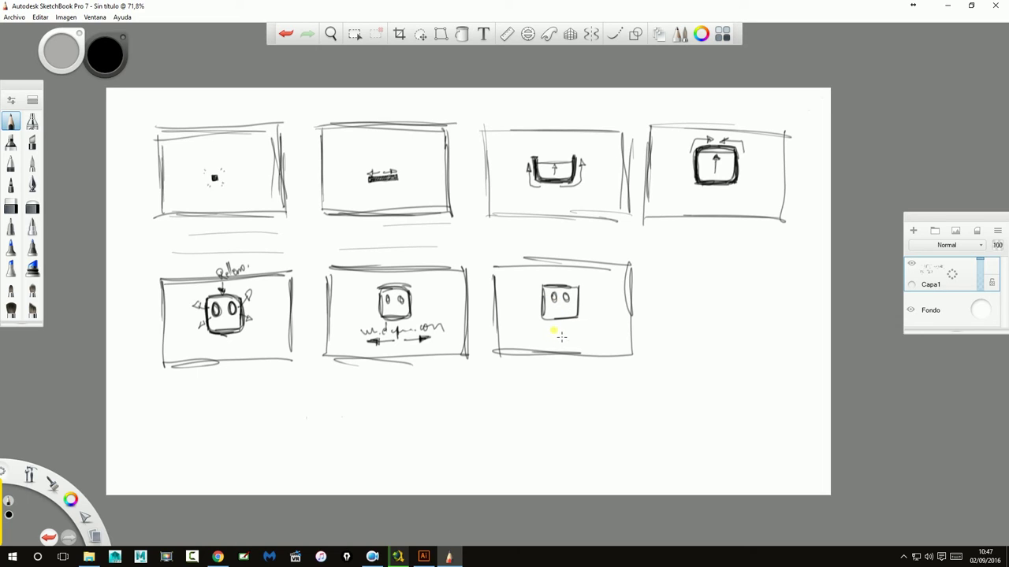
- Scribble and underline a caption beneath the seventh panel's face
click(552, 332)
drag(558, 331, 603, 328)
click(587, 331)
drag(542, 341, 586, 338)
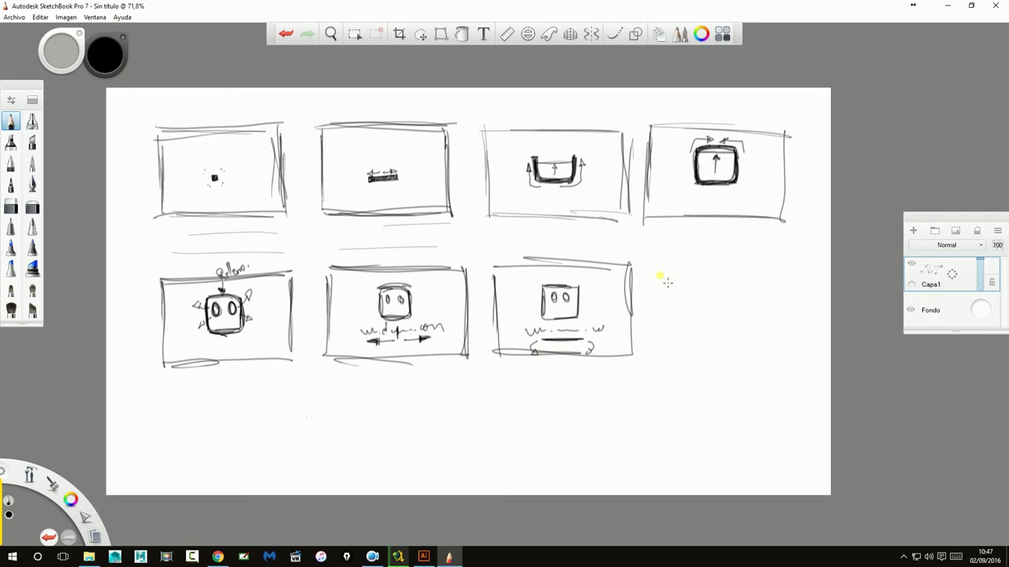
- Draw the eighth panel outline with a handwritten caption and an opening bracket
mouse_move(659, 268)
mouse_down()
mouse_move(691, 353)
mouse_move(800, 357)
mouse_move(791, 264)
mouse_up()
mouse_move(653, 263)
mouse_down()
mouse_move(786, 262)
mouse_move(710, 314)
mouse_move(744, 308)
mouse_move(741, 281)
mouse_move(719, 297)
mouse_move(732, 300)
mouse_move(714, 323)
mouse_move(782, 321)
mouse_up()
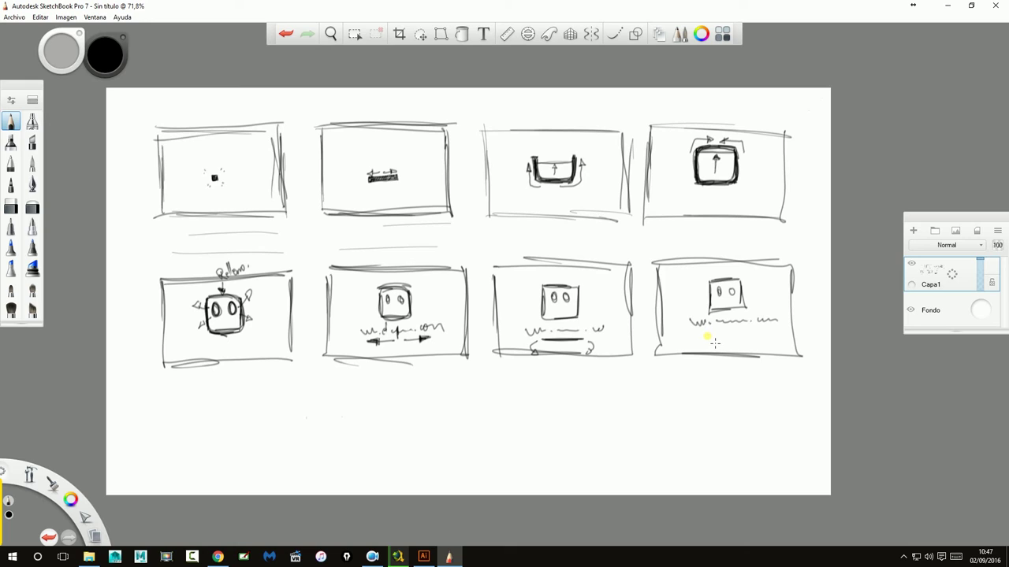
mouse_move(711, 334)
mouse_down()
mouse_move(702, 345)
mouse_move(758, 340)
mouse_move(690, 347)
mouse_move(770, 338)
mouse_up()
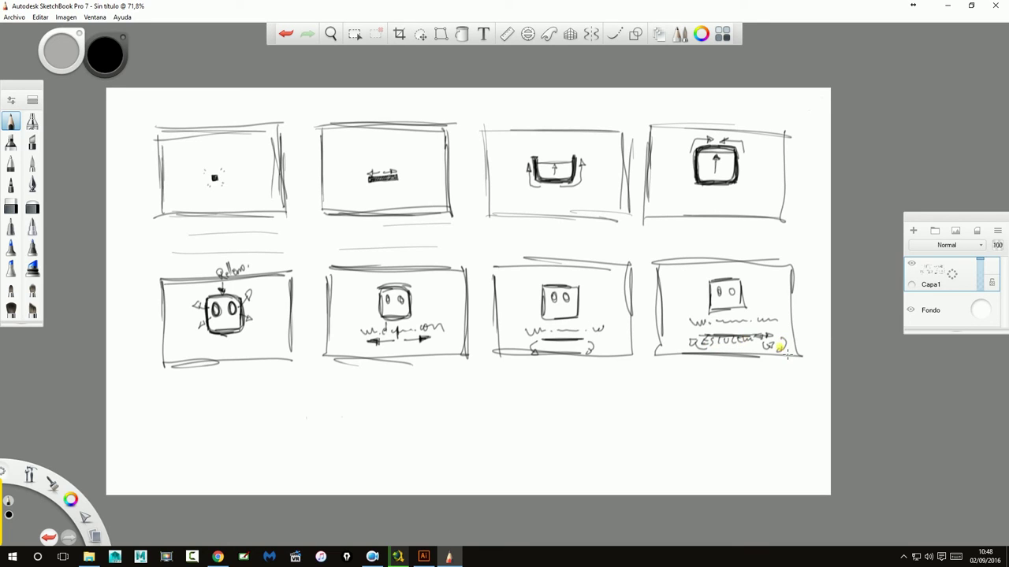
drag(687, 334, 684, 350)
- Save the drawing as storyboard_cabecera with Archivos TIFF as the file type
click(14, 17)
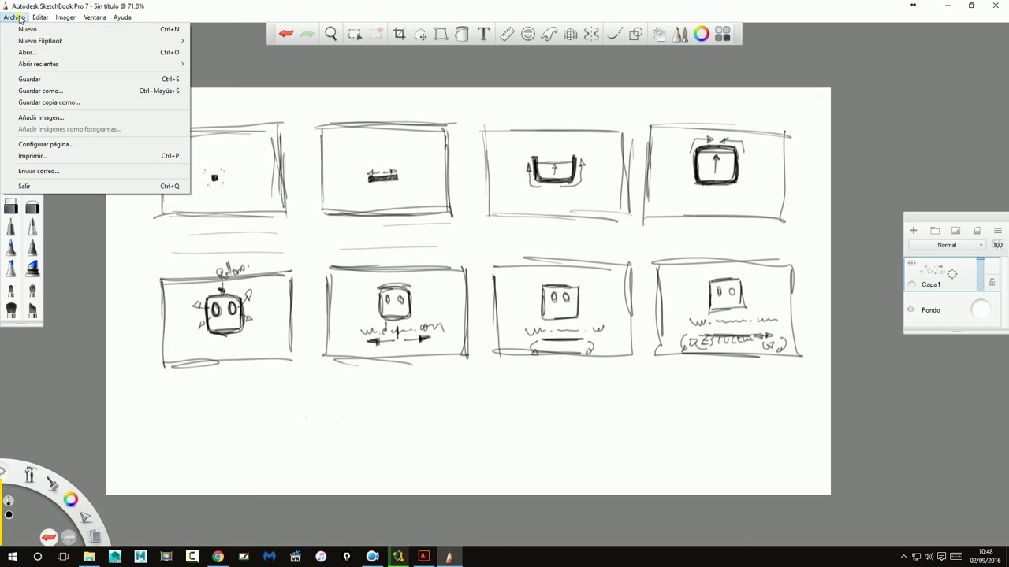
click(61, 90)
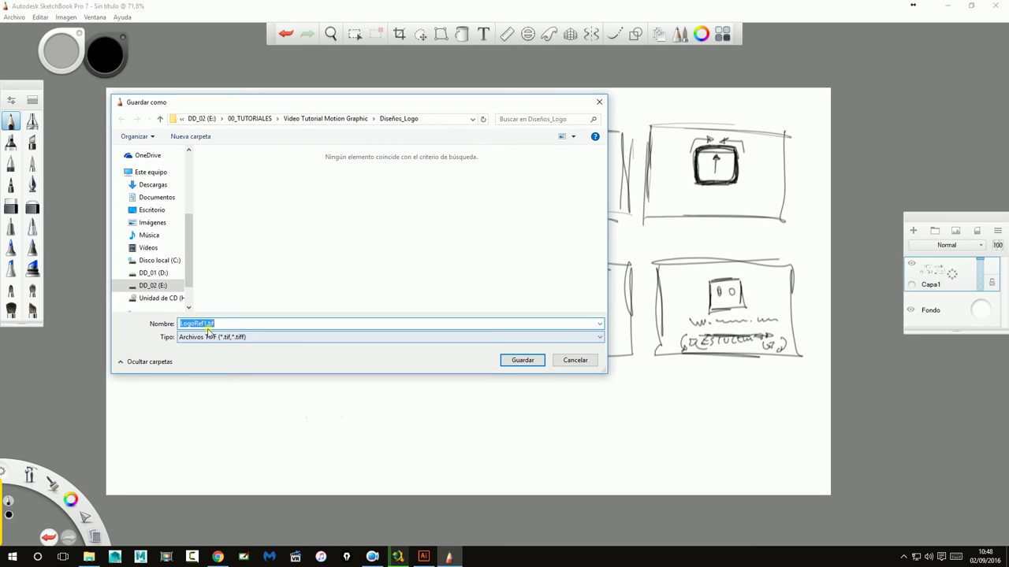
drag(208, 323, 158, 336)
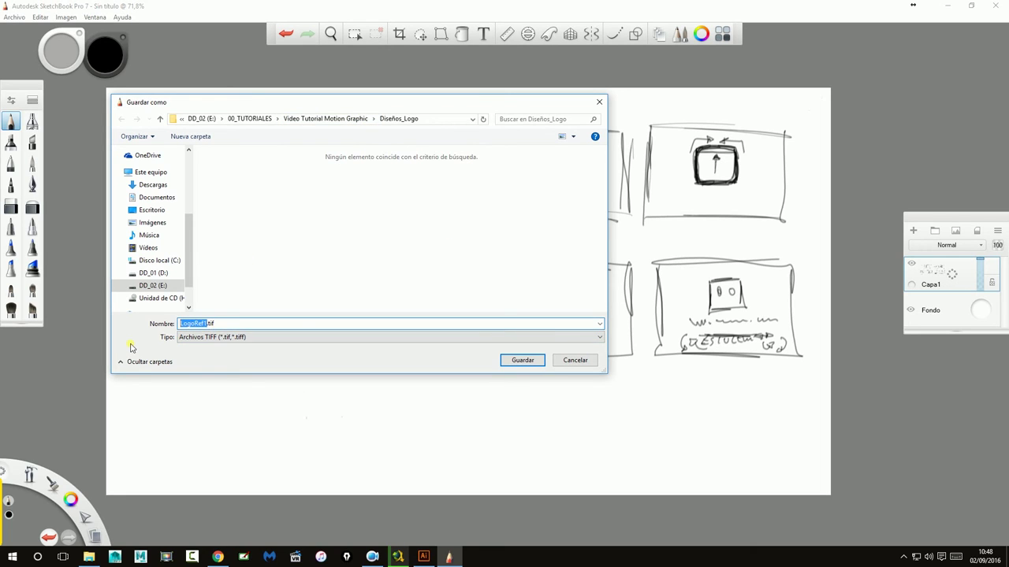
text(s)
text(toryboar)
text(d)
text(_cabecer)
text(a)
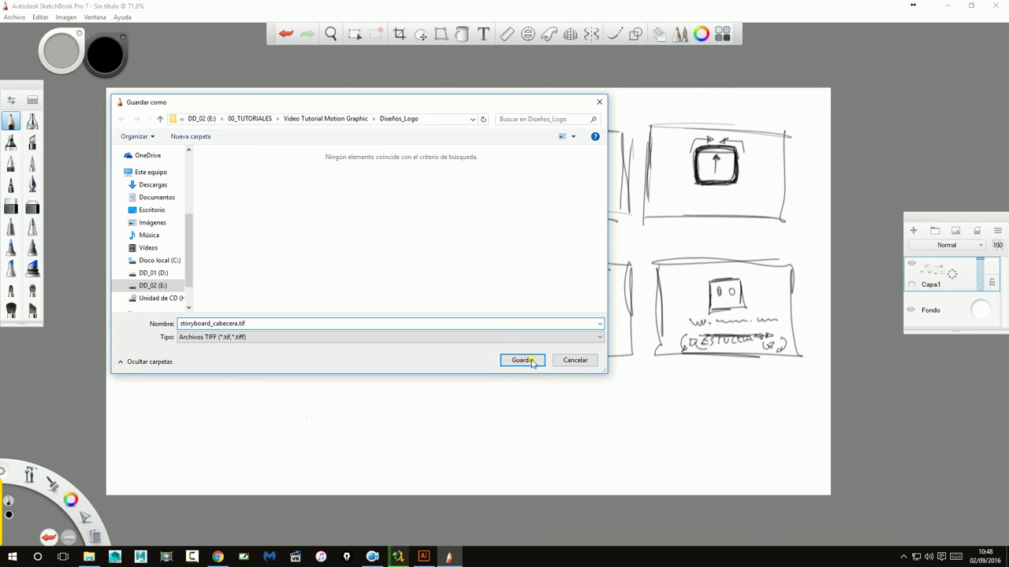
click(569, 337)
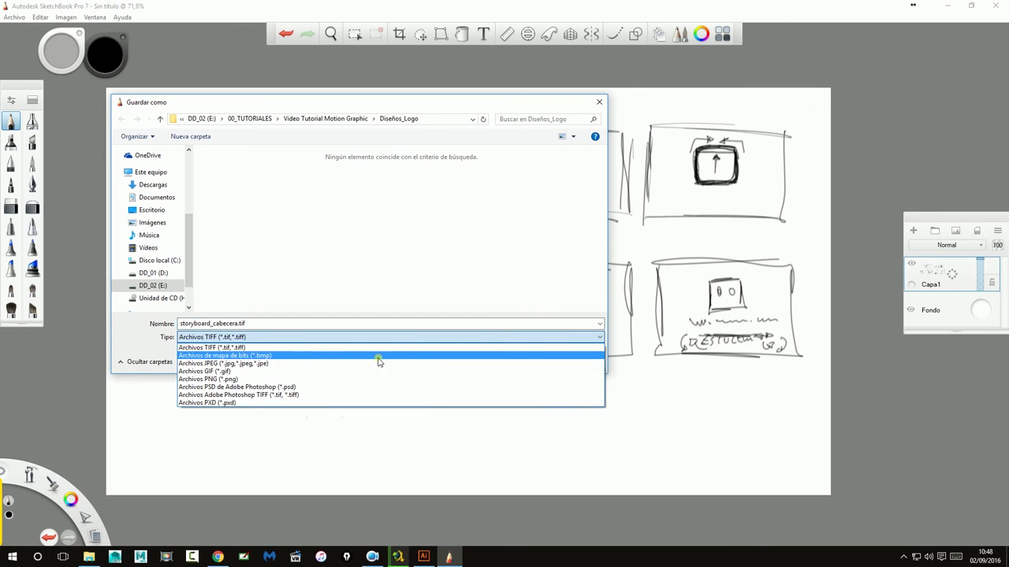
click(536, 347)
click(523, 361)
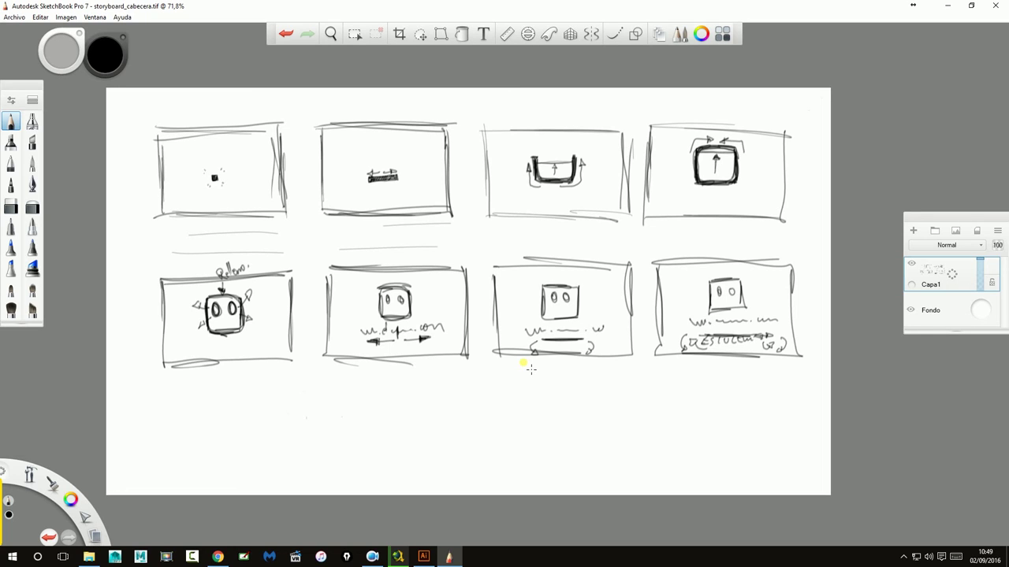
- Draw caption lines under all eight panels in both rows
drag(519, 235, 642, 234)
drag(506, 249, 786, 239)
drag(660, 245, 744, 245)
drag(161, 394, 245, 390)
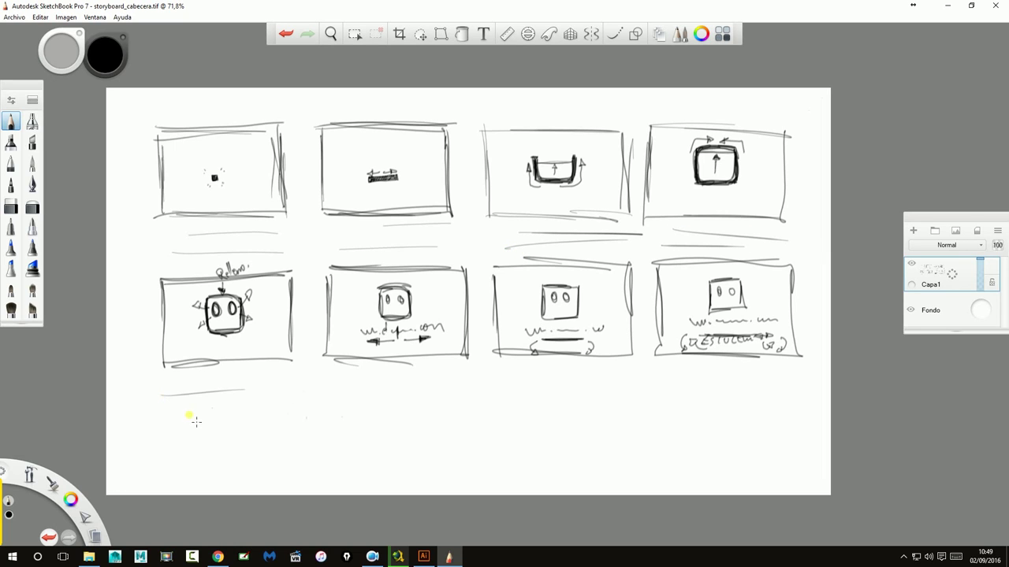
drag(162, 416, 266, 405)
drag(356, 382, 439, 385)
drag(354, 404, 454, 401)
drag(529, 381, 592, 382)
drag(520, 409, 583, 407)
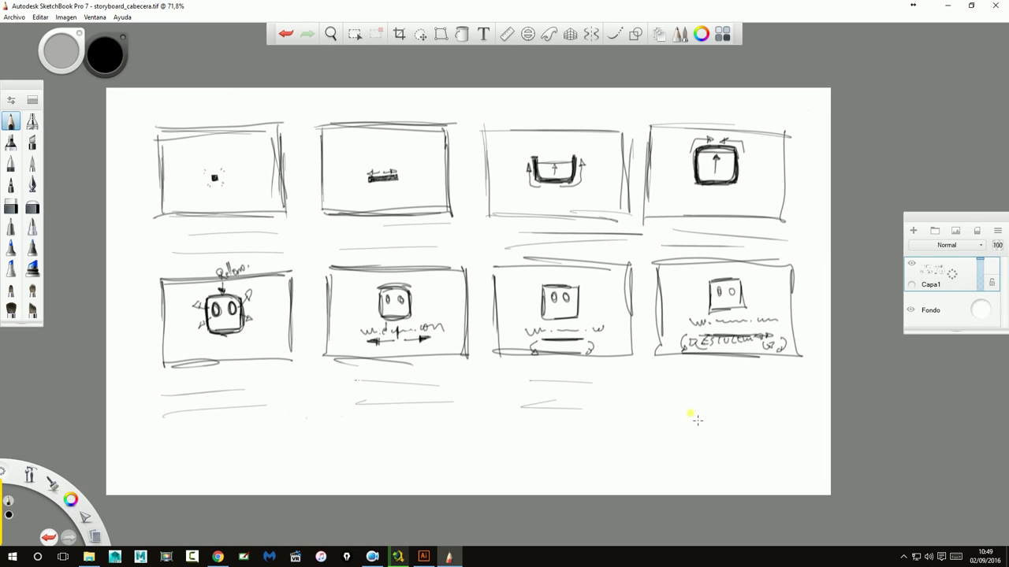
drag(668, 376, 777, 380)
drag(667, 398, 759, 404)
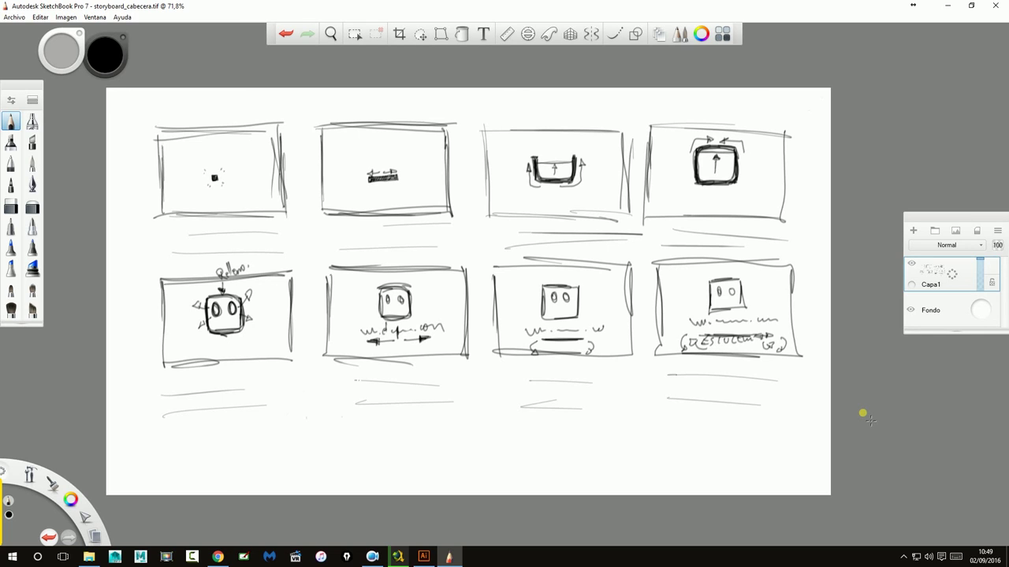
- Darken the first panel's border, then bring the Google Images storyboard results forward
mouse_move(159, 135)
mouse_down()
mouse_move(164, 214)
mouse_move(163, 204)
mouse_move(276, 211)
mouse_up()
drag(174, 217, 246, 220)
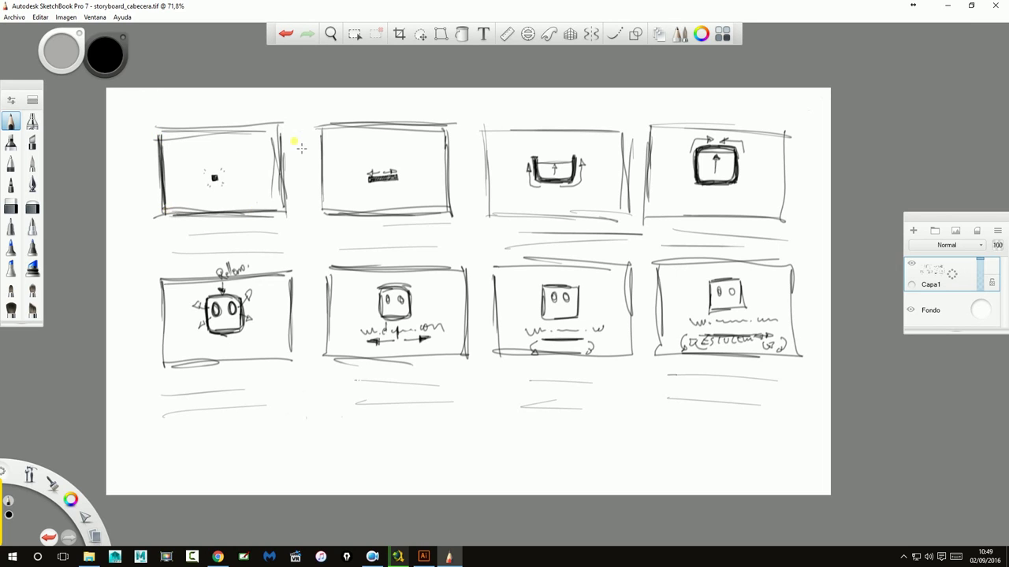
mouse_move(281, 135)
mouse_down()
mouse_move(282, 209)
mouse_move(282, 199)
mouse_up()
drag(158, 131, 260, 130)
drag(189, 127, 280, 123)
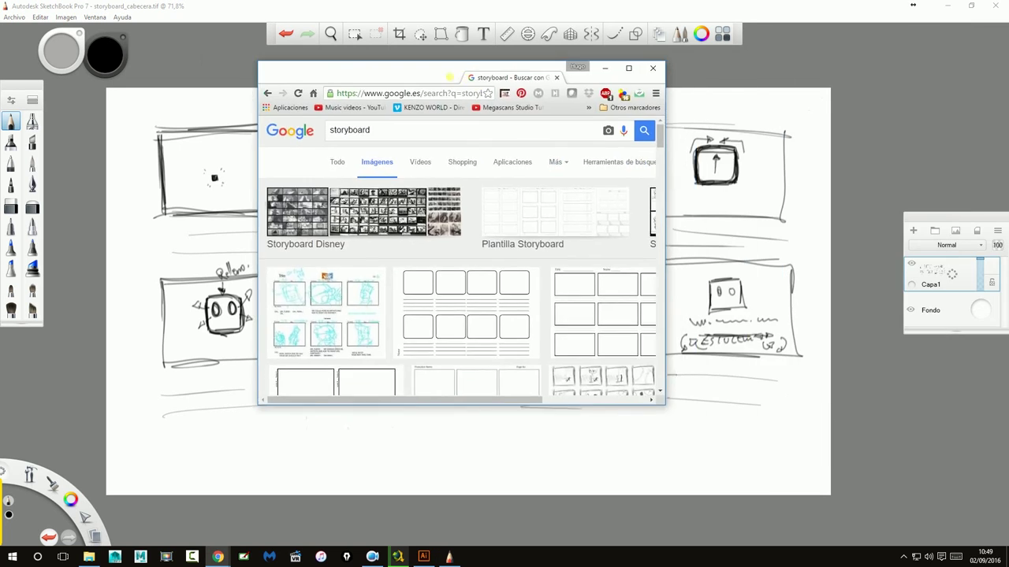
drag(913, 5, 609, 45)
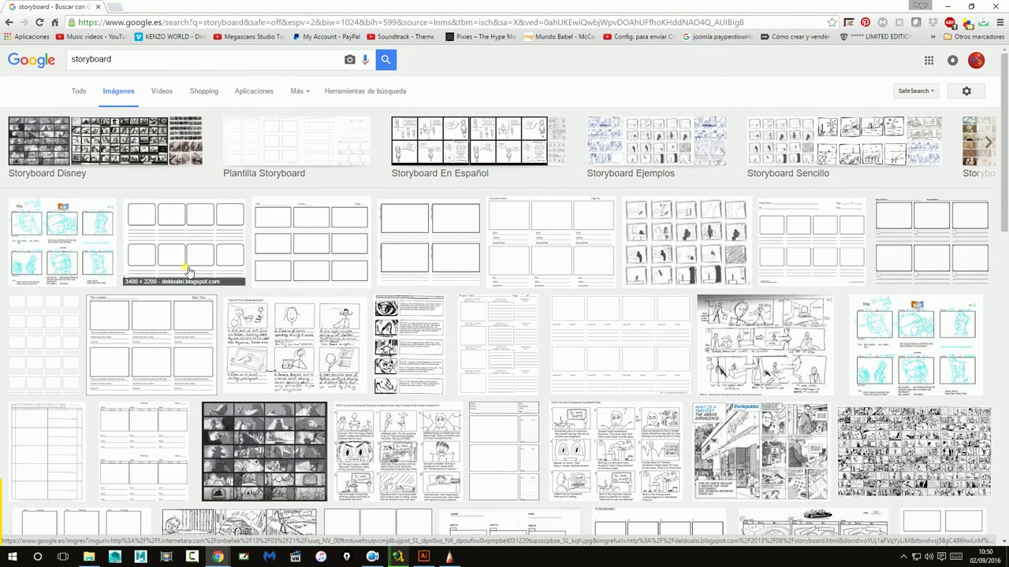
- Search 'plantilla storyboard' and open the six-panel Storyboard-Template.jpg (3508×2480) preview
click(268, 162)
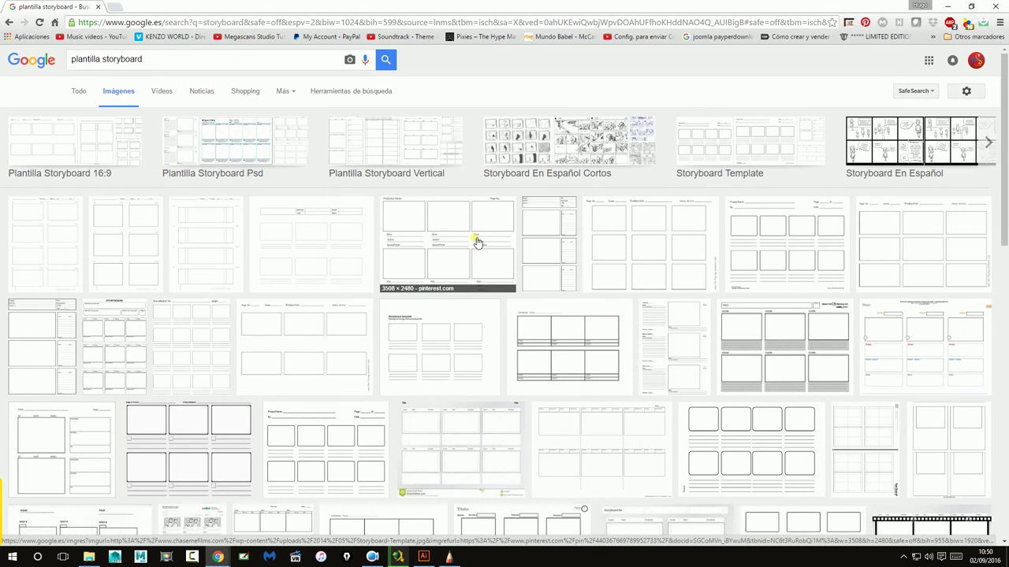
click(476, 241)
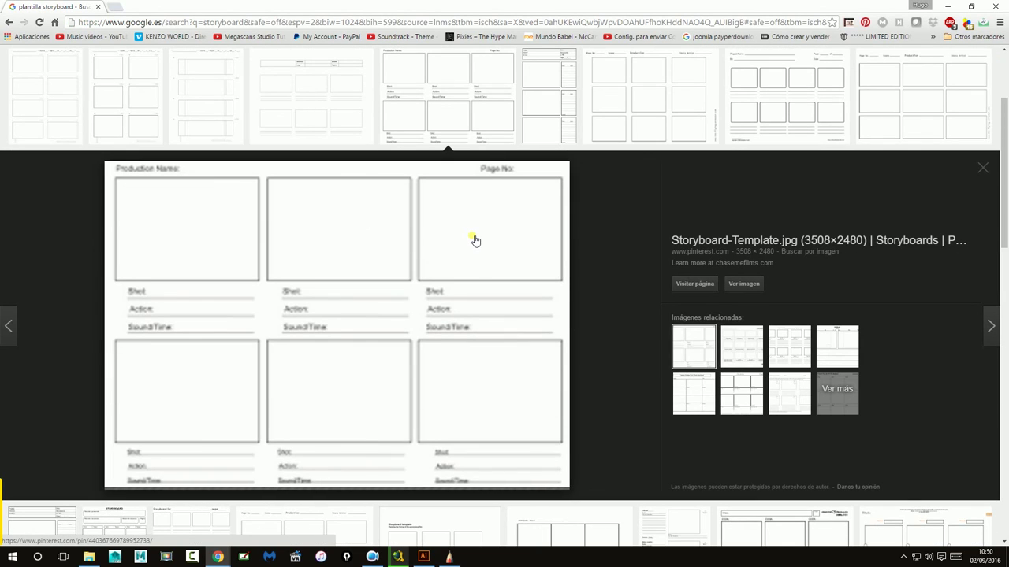